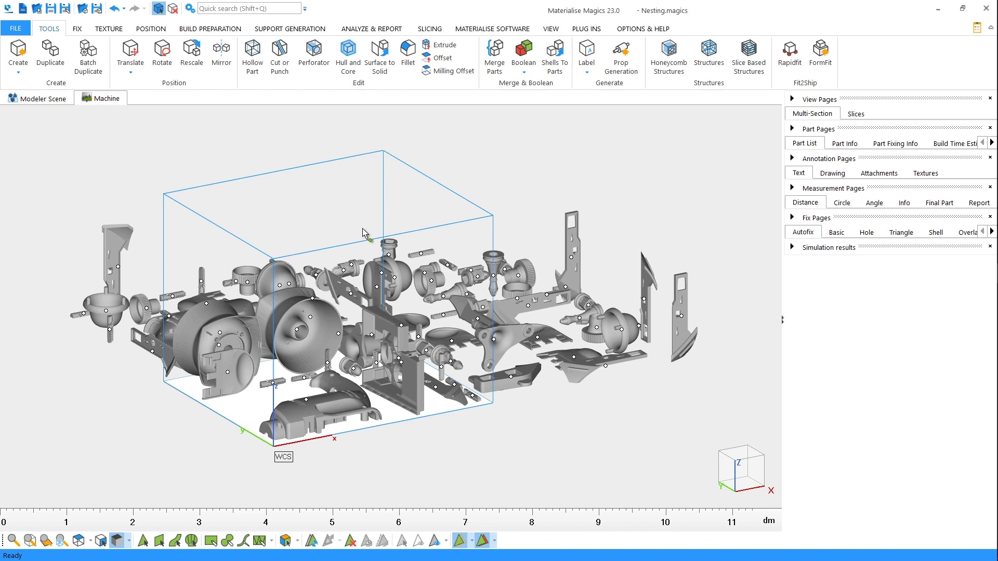
Bring up the 3D Nester from the Build Preparation tools
{"action": "left_click", "coordinate": [218, 29]}
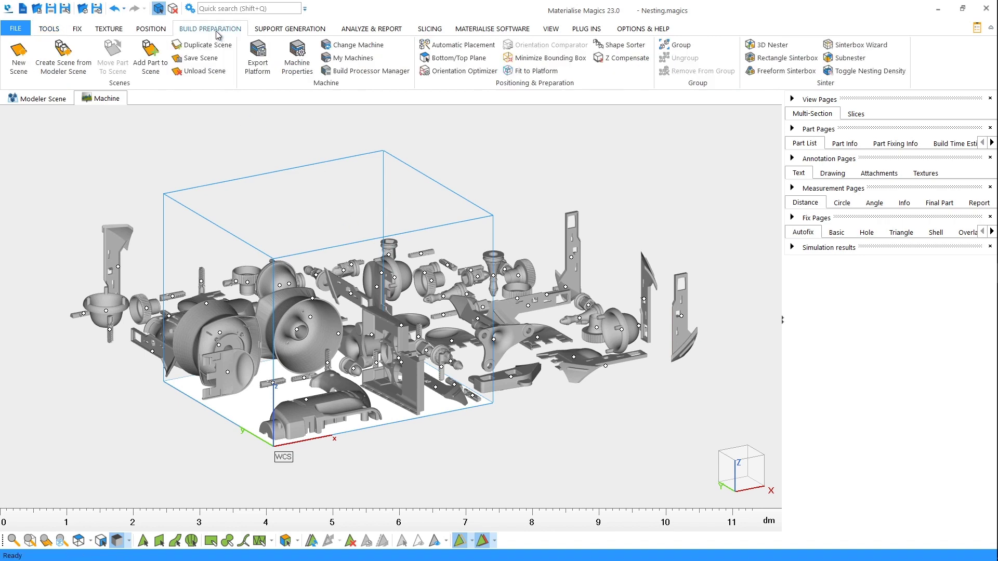
{"action": "left_click", "coordinate": [772, 47]}
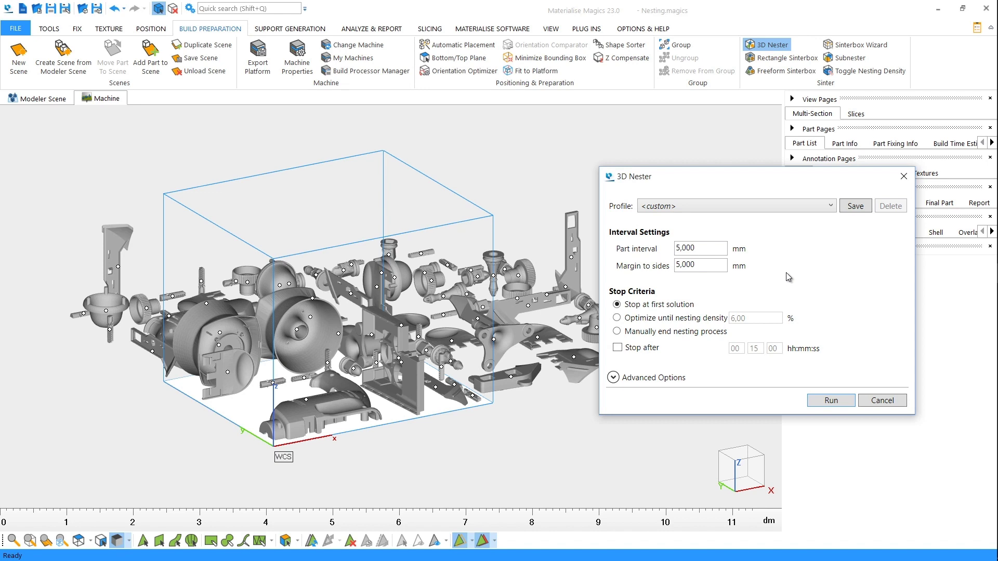
Try the stop criteria and settle on optimizing until 6,00 % nesting density
{"action": "left_click", "coordinate": [618, 320]}
{"action": "left_click", "coordinate": [618, 332]}
{"action": "left_click", "coordinate": [619, 349]}
{"action": "left_click", "coordinate": [619, 349]}
{"action": "left_click", "coordinate": [617, 320]}
Show the advanced part settings, keeping Fix bottom plane as the default freedom
{"action": "left_click", "coordinate": [614, 377]}
{"action": "left_click_drag", "start_coordinate": [746, 172], "coordinate": [753, 59]}
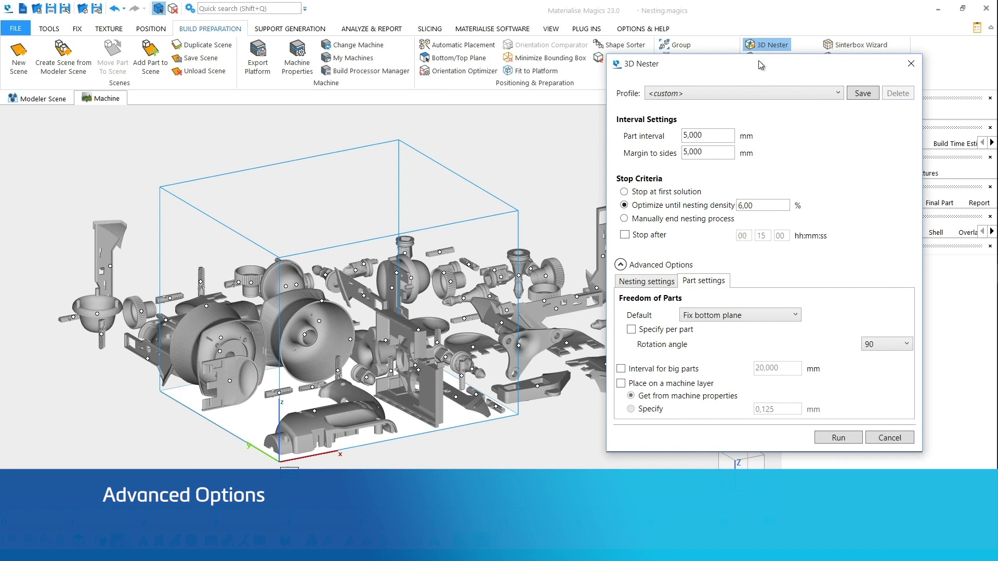
{"action": "left_click", "coordinate": [782, 316]}
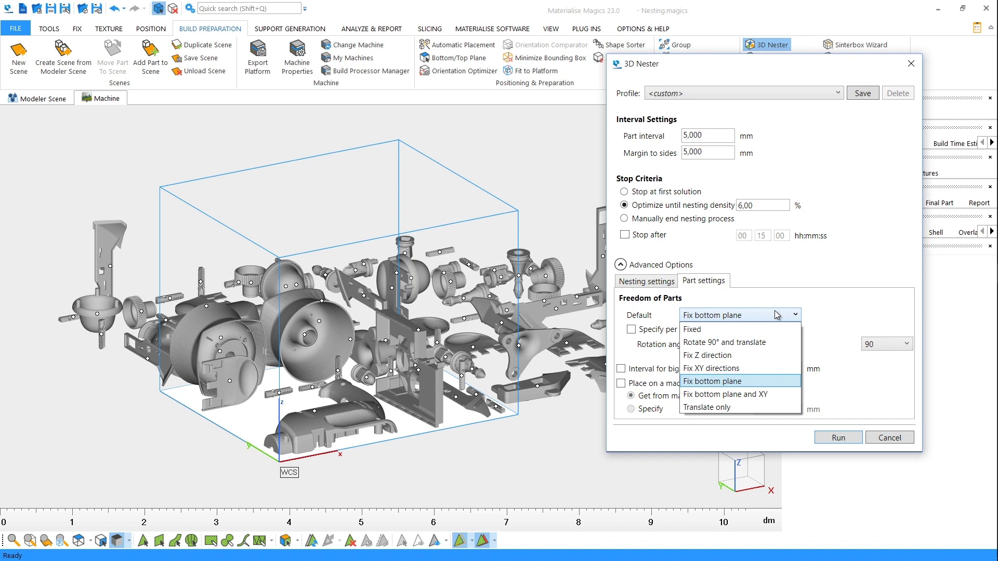
{"action": "left_click", "coordinate": [777, 315]}
Keep the 90° rotation step and enable Specify per part for movement freedom
{"action": "left_click", "coordinate": [906, 345]}
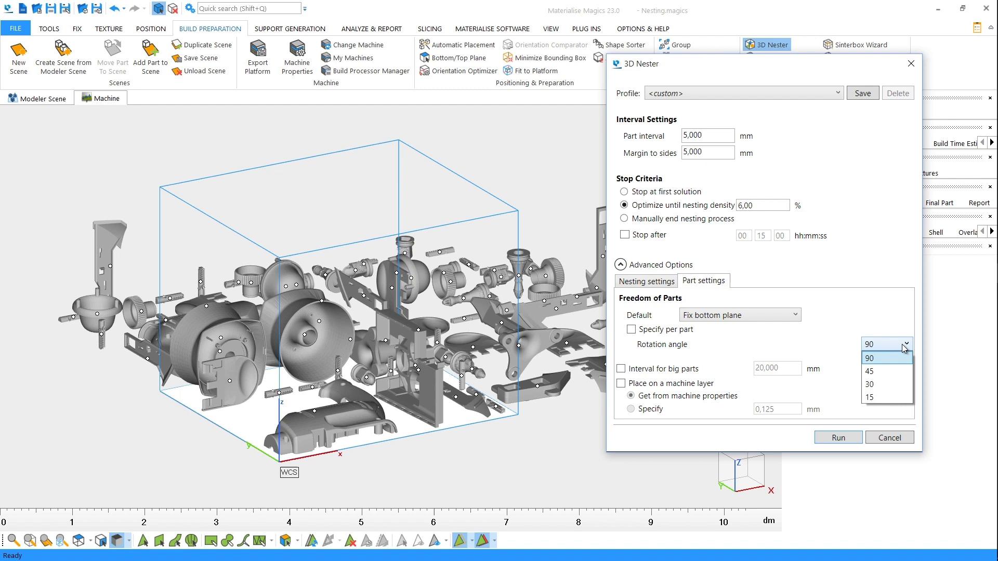
{"action": "left_click", "coordinate": [902, 344]}
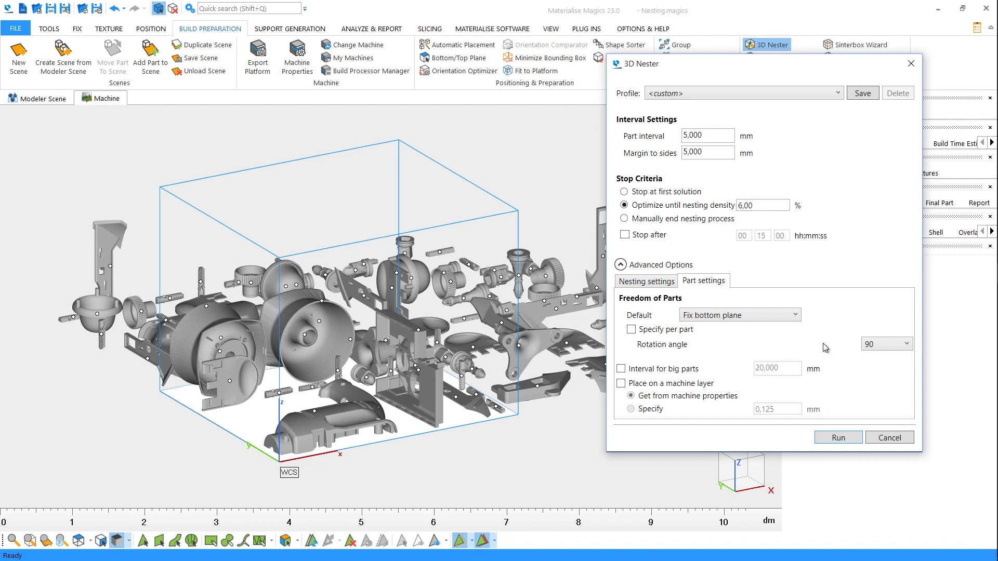
{"action": "left_click", "coordinate": [673, 334]}
{"action": "scroll", "coordinate": [228, 230], "scroll_direction": "down", "scroll_amount": 3}
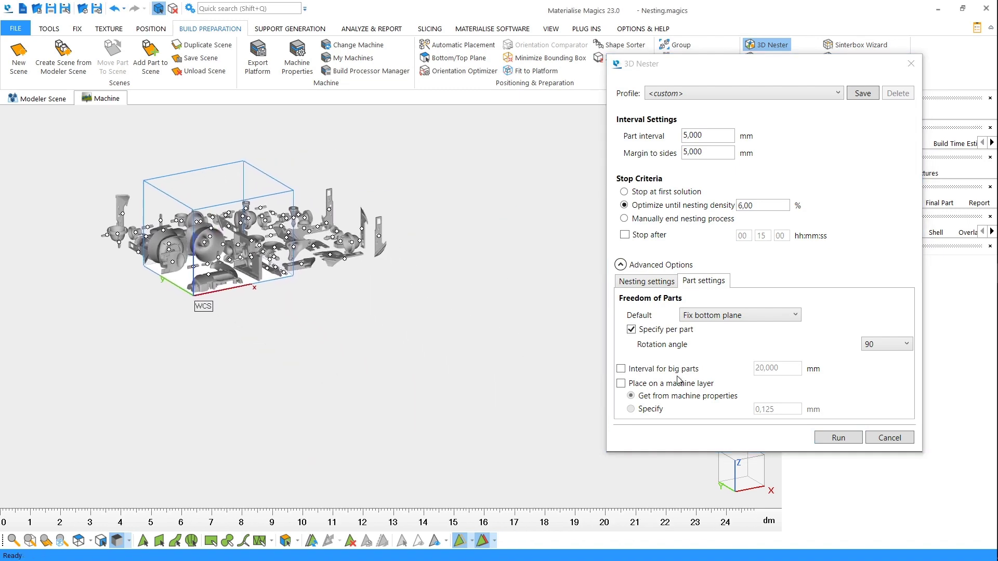
Run nesting and set the four clip copies to Rotate 90° and translate
{"action": "left_click", "coordinate": [836, 438]}
{"action": "left_click_drag", "start_coordinate": [326, 131], "coordinate": [650, 97]}
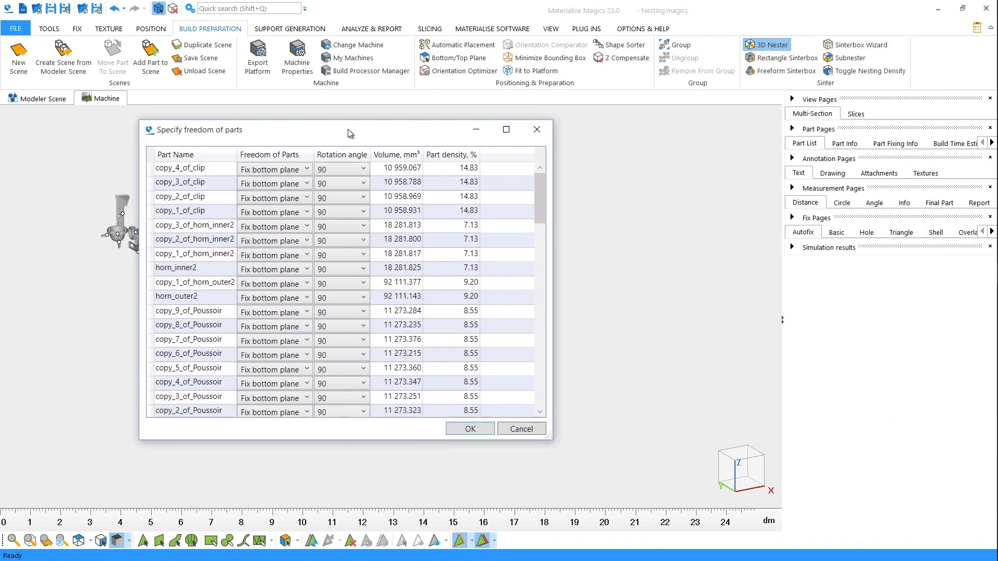
{"action": "left_click", "coordinate": [601, 131]}
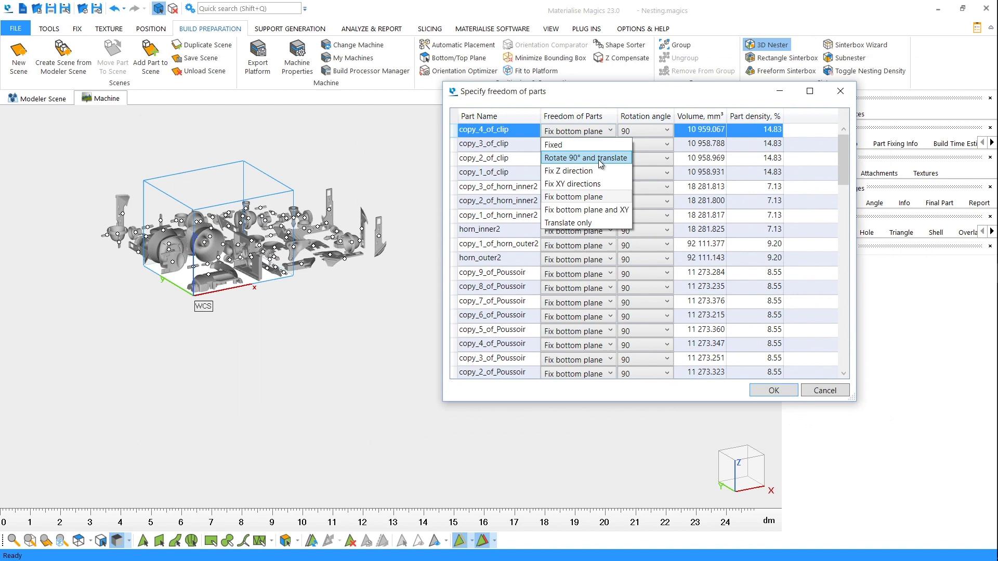
{"action": "left_click", "coordinate": [600, 158]}
{"action": "left_click", "coordinate": [600, 145]}
{"action": "left_click", "coordinate": [601, 165]}
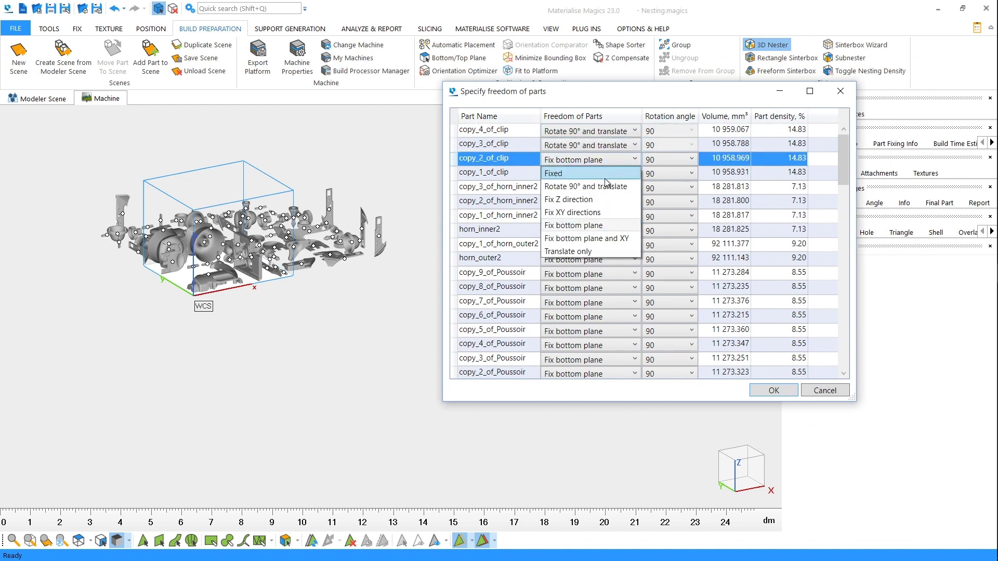
{"action": "left_click", "coordinate": [606, 186]}
{"action": "left_click", "coordinate": [606, 200]}
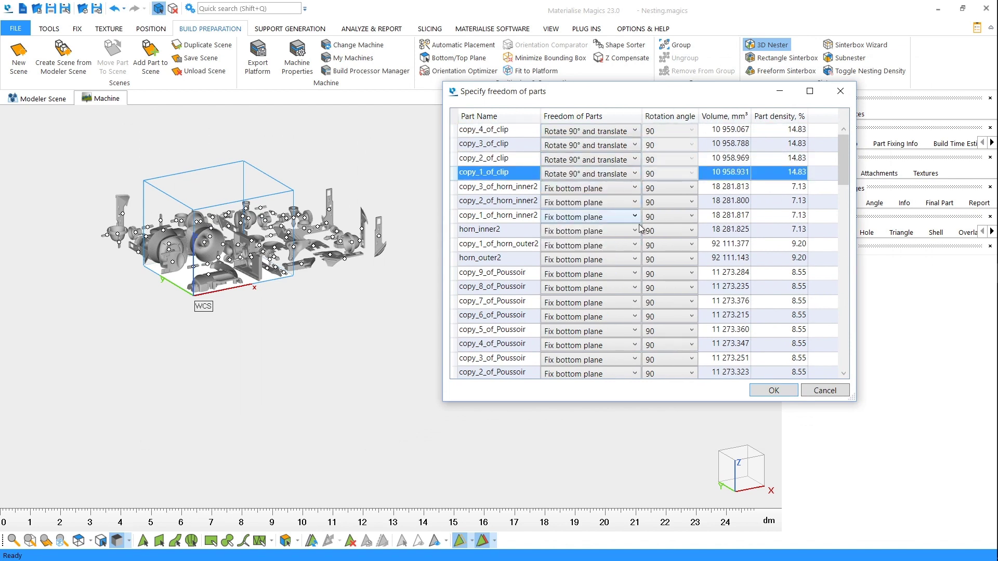
Confirm the per-part freedom, let all 78 parts nest, and close the progress report
{"action": "left_click", "coordinate": [771, 398]}
{"action": "left_click_drag", "start_coordinate": [354, 140], "coordinate": [647, 91]}
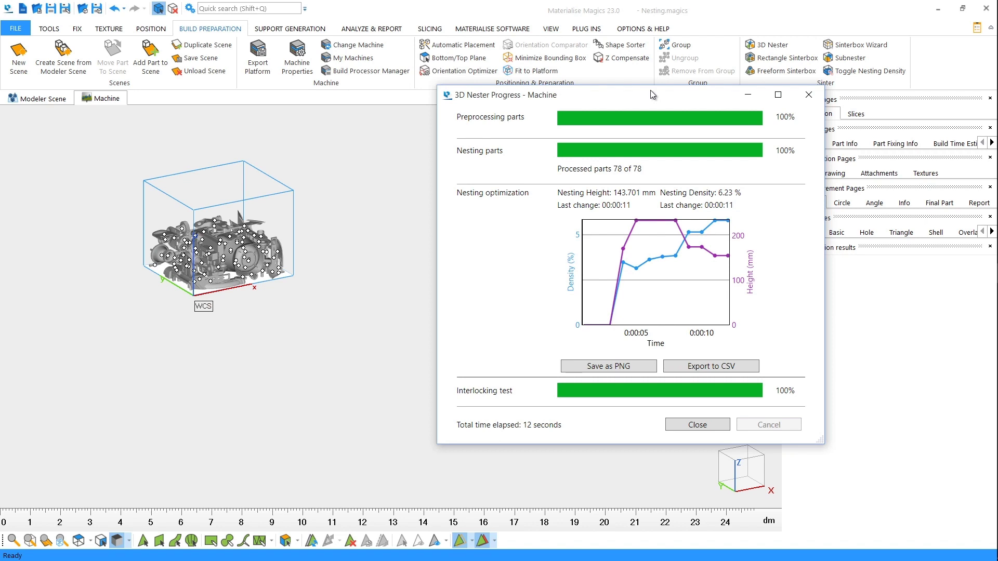
{"action": "left_click", "coordinate": [697, 425]}
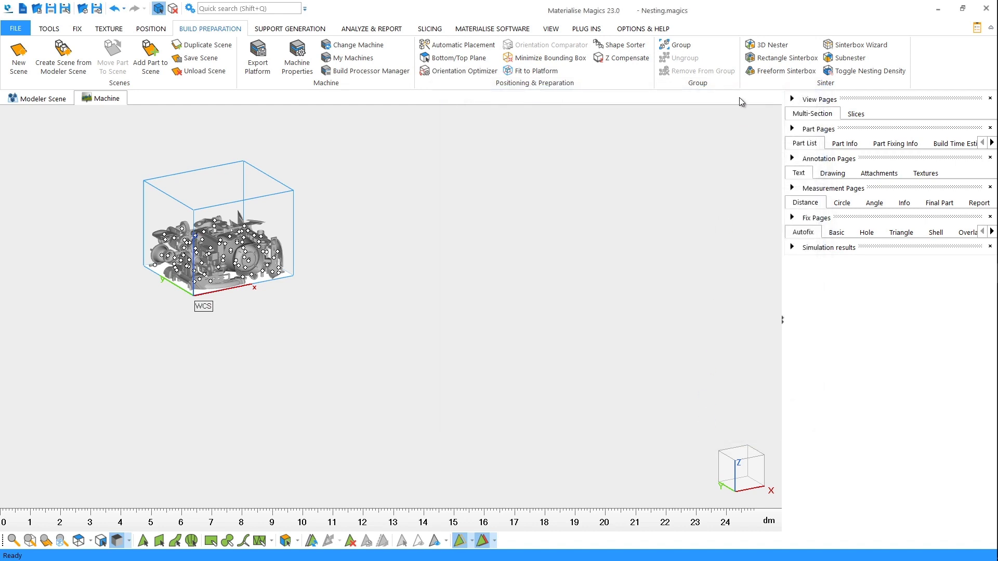
Reopen the 3D Nester advanced options and limit nesting to the selected parts only
{"action": "left_click", "coordinate": [768, 44]}
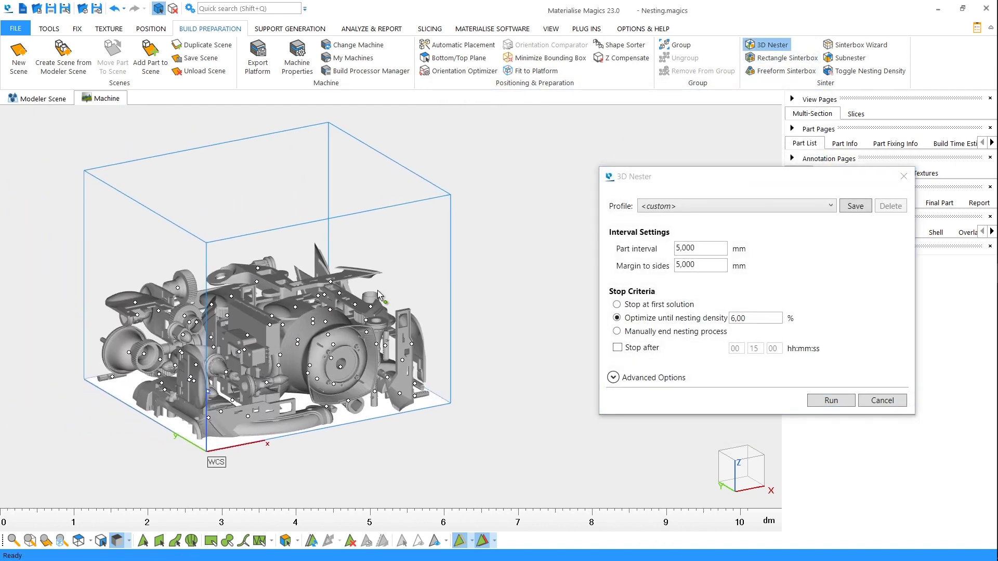
{"action": "left_click", "coordinate": [613, 378]}
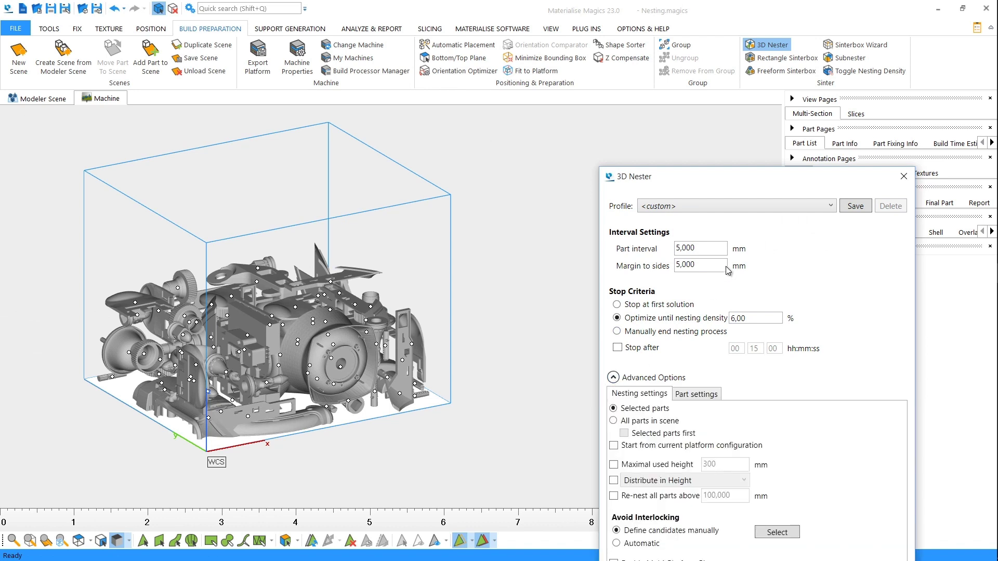
{"action": "left_click_drag", "start_coordinate": [767, 181], "coordinate": [759, 53]}
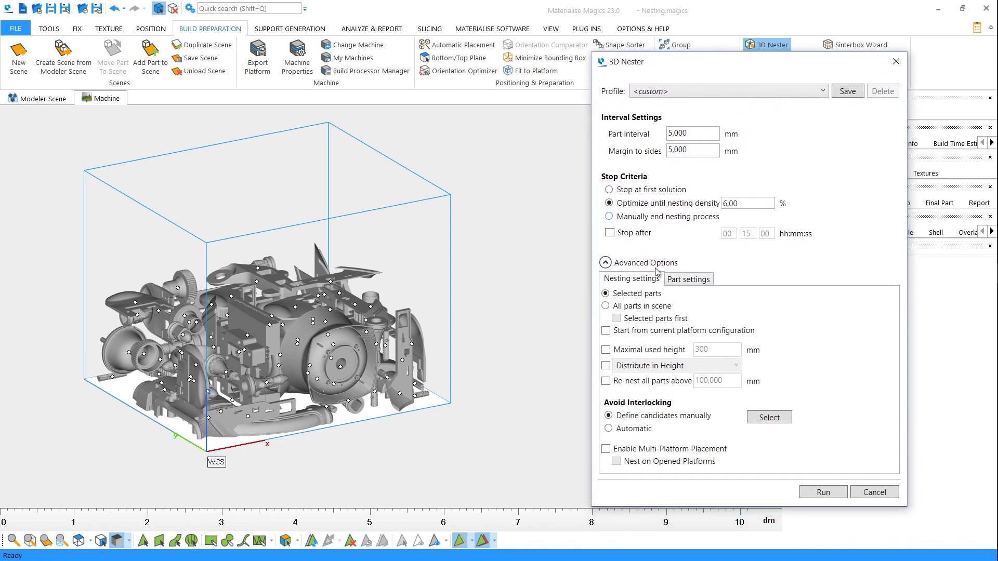
{"action": "left_click", "coordinate": [607, 307]}
{"action": "left_click", "coordinate": [618, 322]}
{"action": "left_click", "coordinate": [607, 295]}
Try and clear the current-arrangement start and maximum height options
{"action": "left_click", "coordinate": [606, 332]}
{"action": "left_click", "coordinate": [607, 330]}
{"action": "left_click", "coordinate": [607, 351]}
{"action": "left_click", "coordinate": [606, 351]}
Enable Distribute in Height and switch to the Analyze & Report tools
{"action": "left_click", "coordinate": [605, 367]}
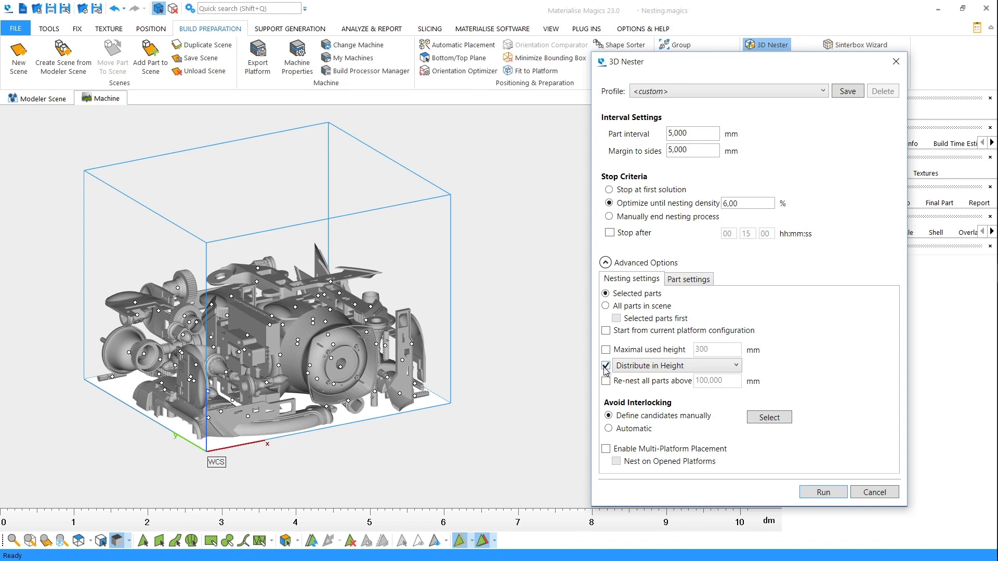
{"action": "left_click", "coordinate": [707, 370]}
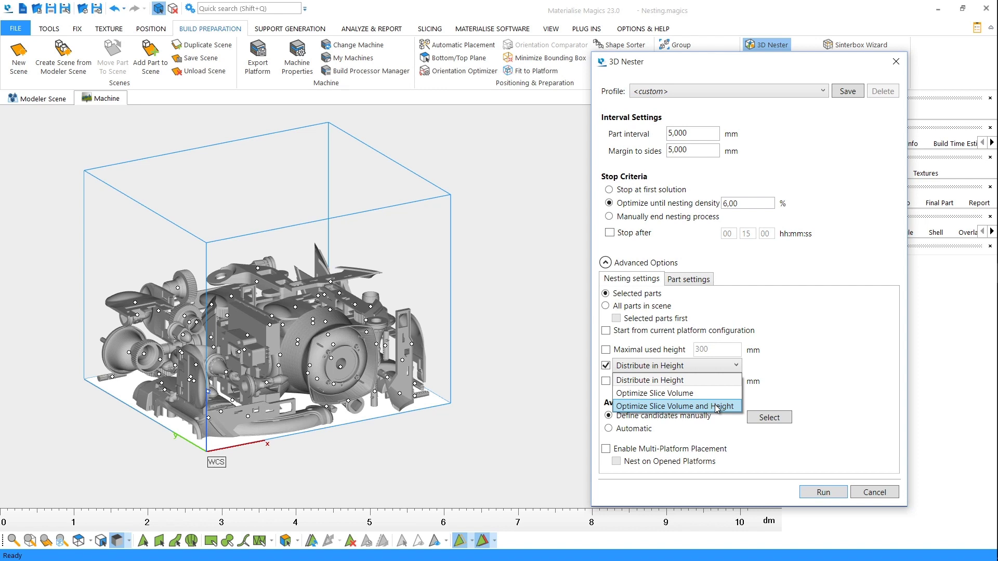
{"action": "left_click", "coordinate": [860, 348]}
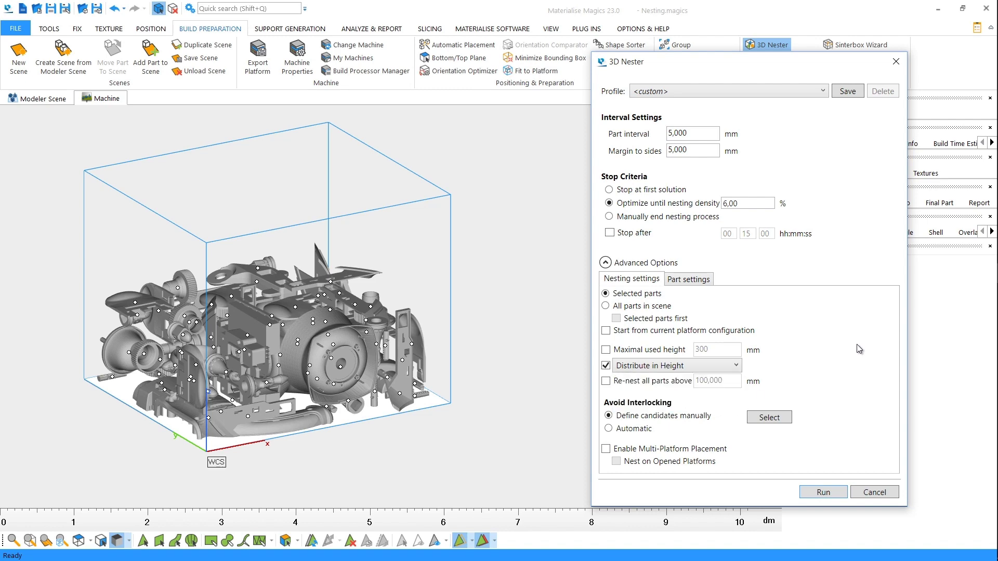
{"action": "left_click", "coordinate": [349, 31]}
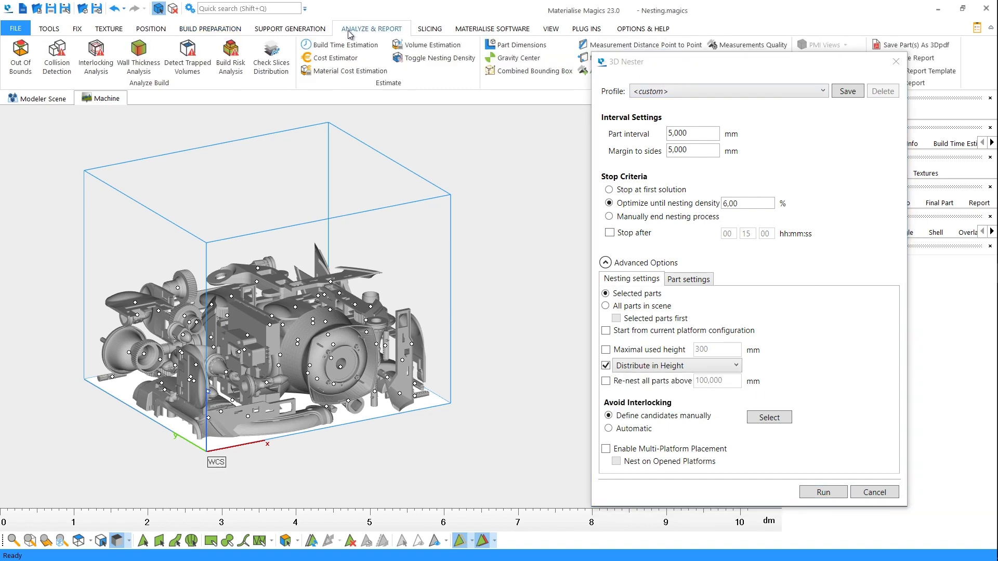
Show the Slices Distribution Graph for the current arrangement
{"action": "left_click", "coordinate": [280, 66]}
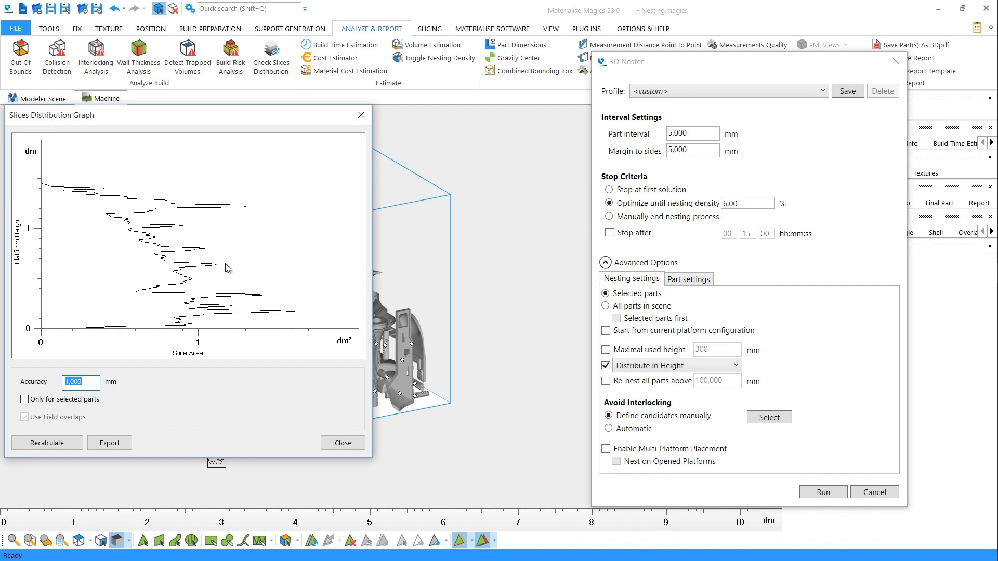
Set the mode to Optimize Slice Volume and Height and run nesting with the part freedoms accepted
{"action": "mouse_move", "coordinate": [305, 115]}
{"action": "left_mouse_down"}
{"action": "mouse_move", "coordinate": [435, 478]}
{"action": "mouse_move", "coordinate": [431, 516]}
{"action": "left_mouse_up"}
{"action": "left_click", "coordinate": [670, 367]}
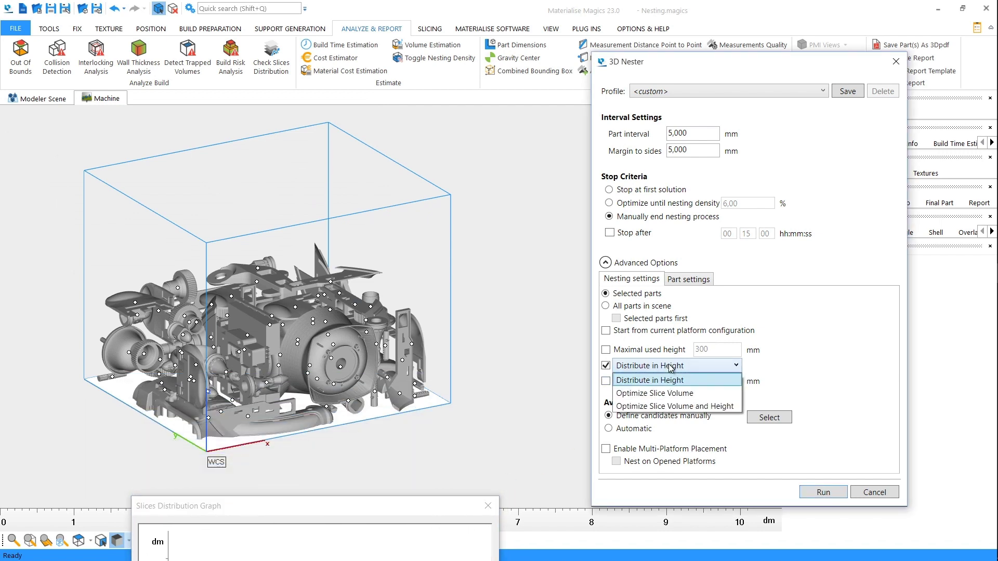
{"action": "left_click", "coordinate": [678, 407]}
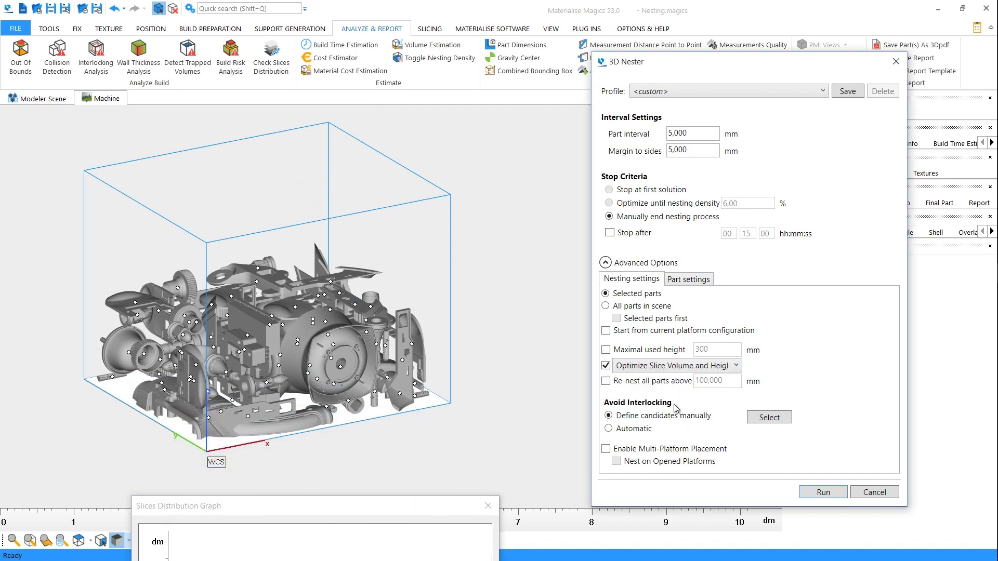
{"action": "left_click", "coordinate": [833, 492]}
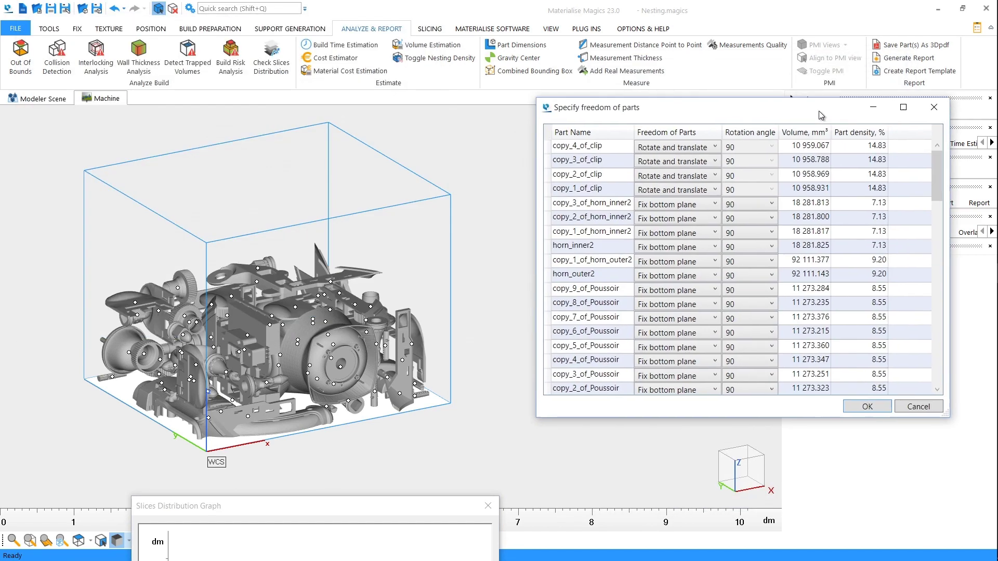
{"action": "left_click", "coordinate": [875, 406]}
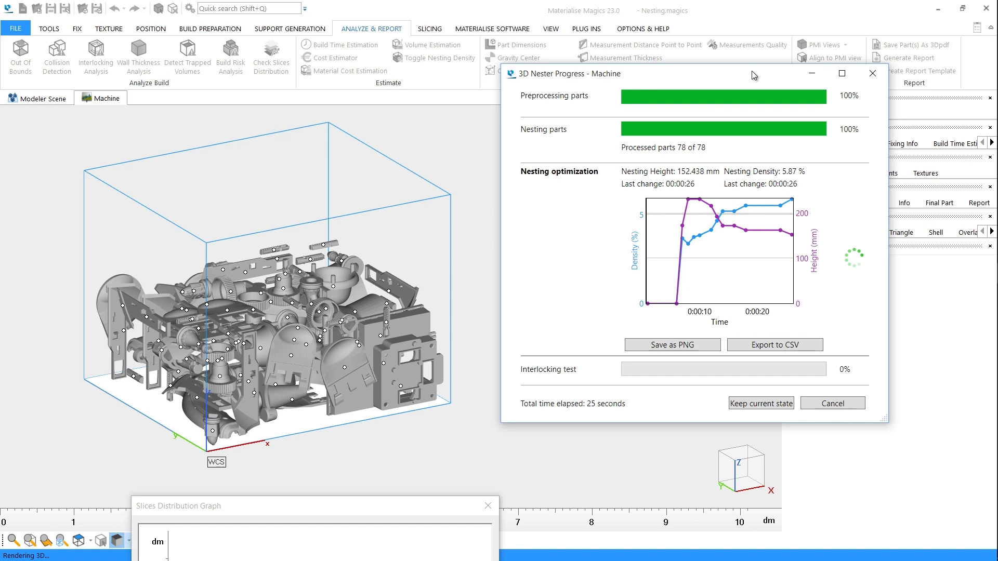
Keep the current nesting result, close the progress, and recalculate the slice distribution graph
{"action": "left_click", "coordinate": [761, 404]}
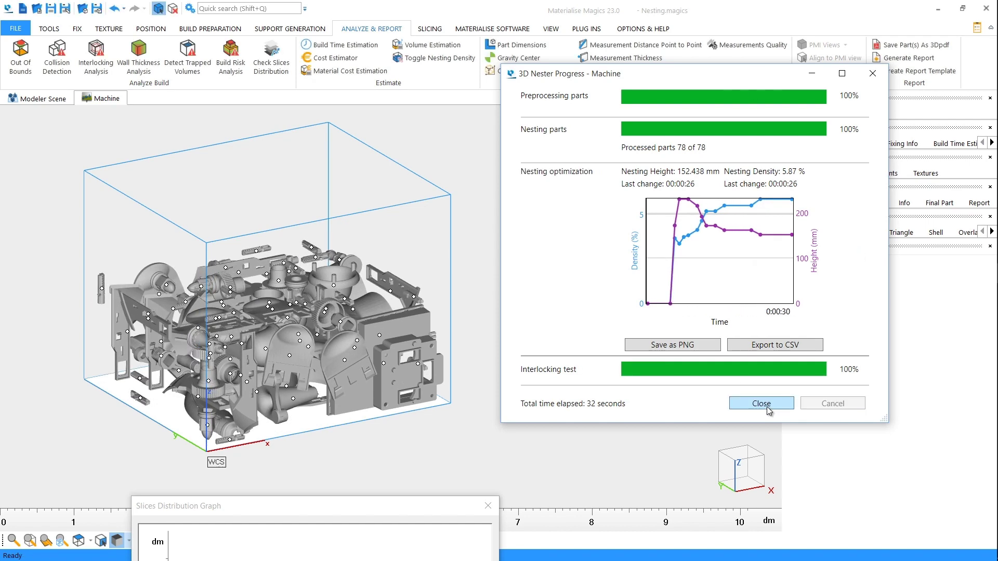
{"action": "left_click", "coordinate": [766, 406]}
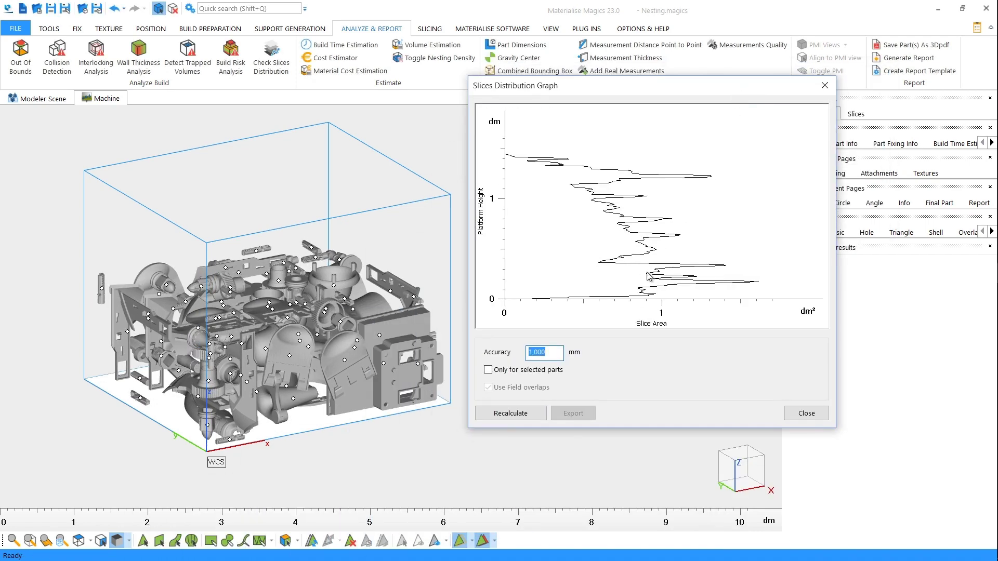
{"action": "left_click", "coordinate": [505, 413]}
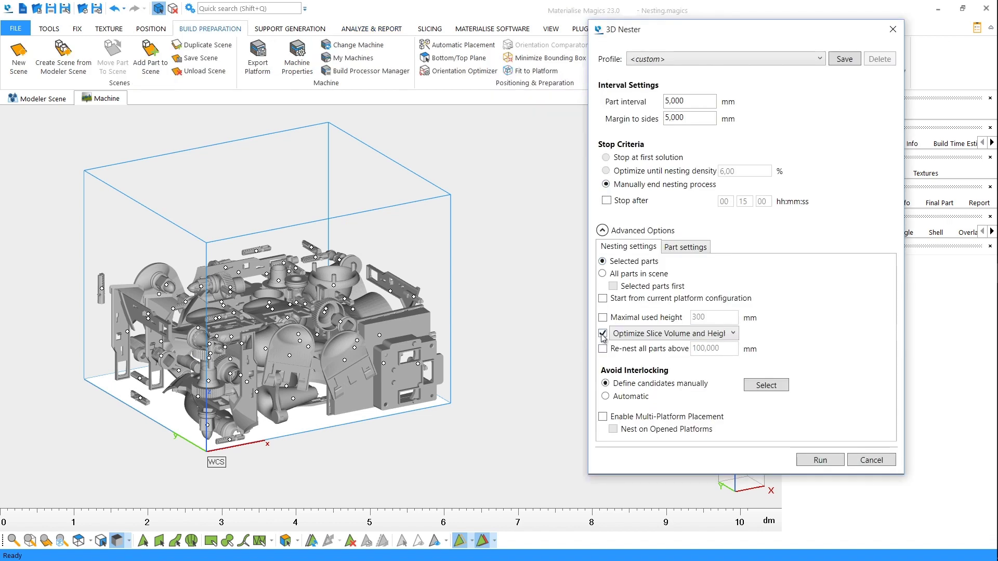
Turn off slice optimization, try Re-nest all parts above, and enable Multi-Platform Placement
{"action": "left_click", "coordinate": [603, 333]}
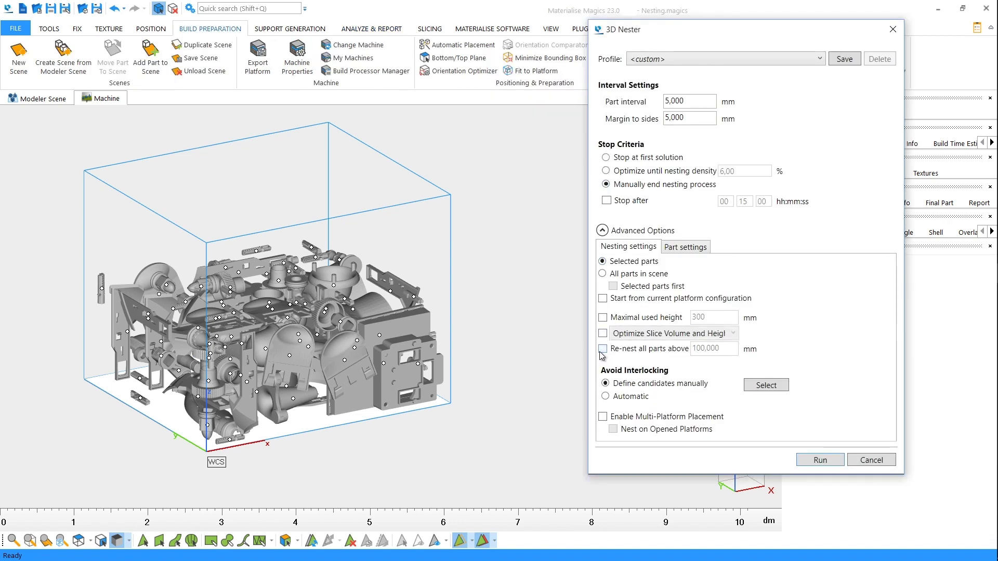
{"action": "left_click", "coordinate": [602, 348]}
{"action": "left_click", "coordinate": [601, 349]}
{"action": "left_click", "coordinate": [603, 417]}
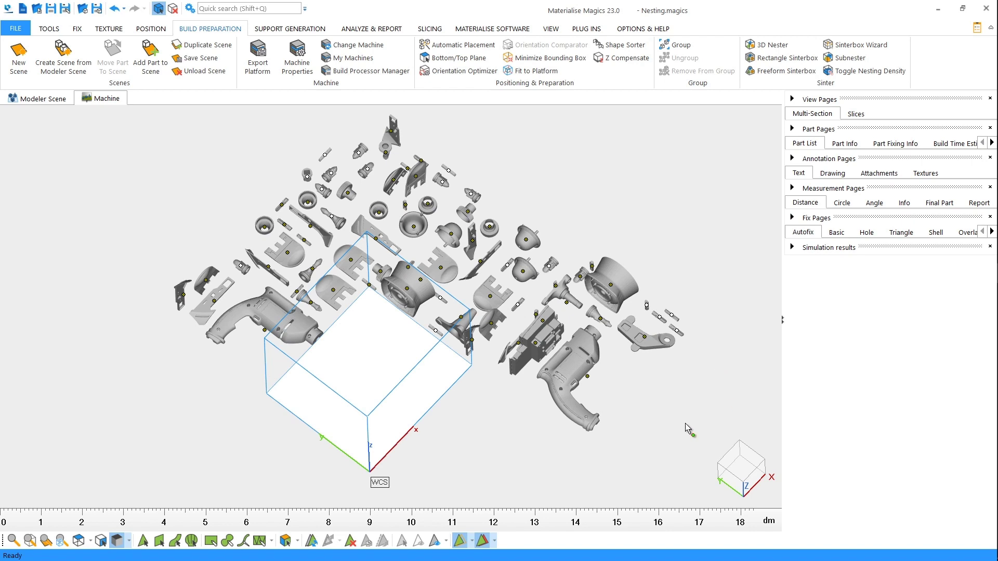
Orbit and pan the view around the build platform
{"action": "right_click_drag", "start_coordinate": [407, 359], "coordinate": [401, 363]}
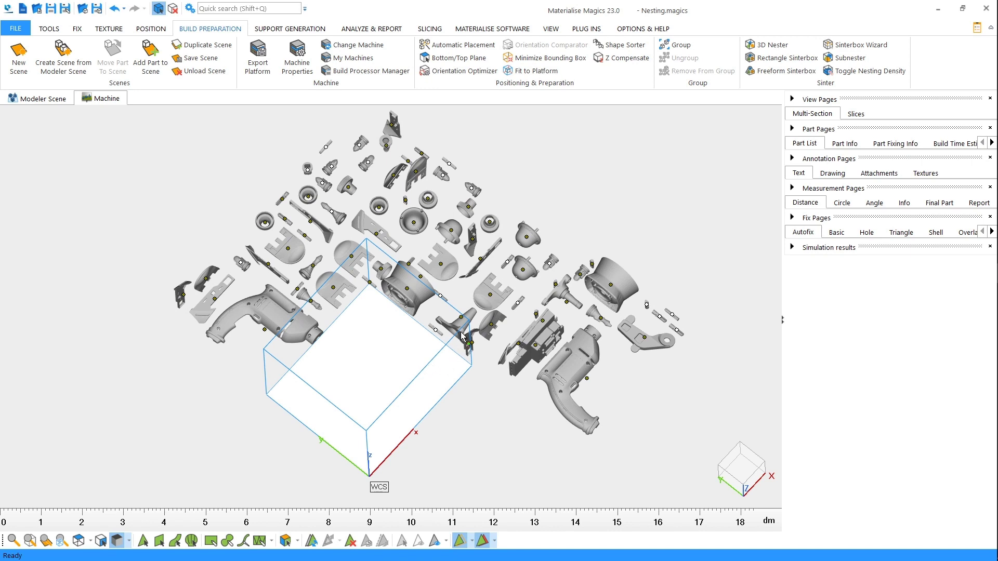
{"action": "mouse_move", "coordinate": [454, 328]}
{"action": "right_mouse_down", "text": "ctrl"}
{"action": "mouse_move", "coordinate": [378, 317]}
{"action": "mouse_move", "coordinate": [312, 334]}
{"action": "right_mouse_up", "text": "ctrl"}
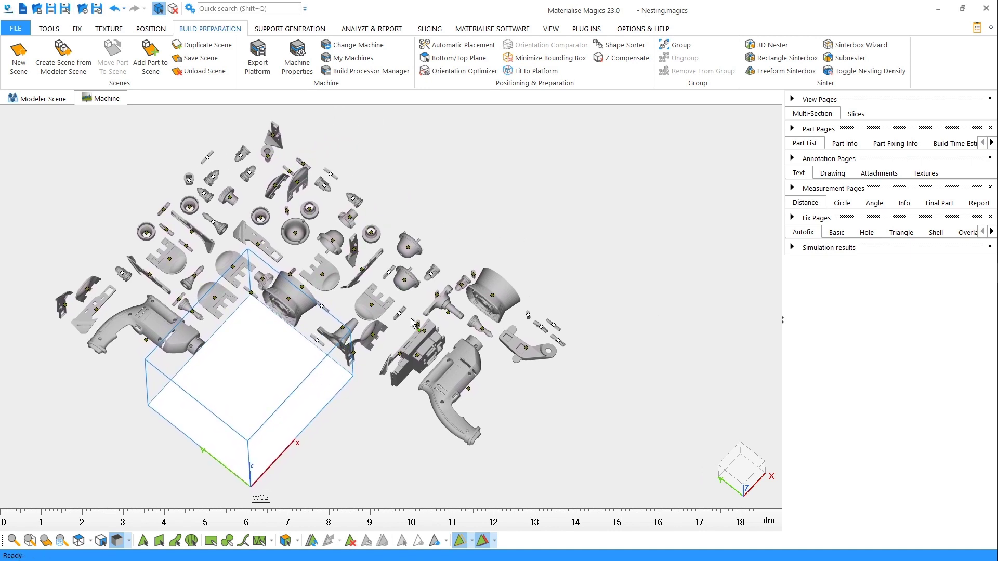
Sub-nest the small parts at 5 mm interval with Fix bottom plane and inspect the cluster
{"action": "left_click", "coordinate": [858, 61]}
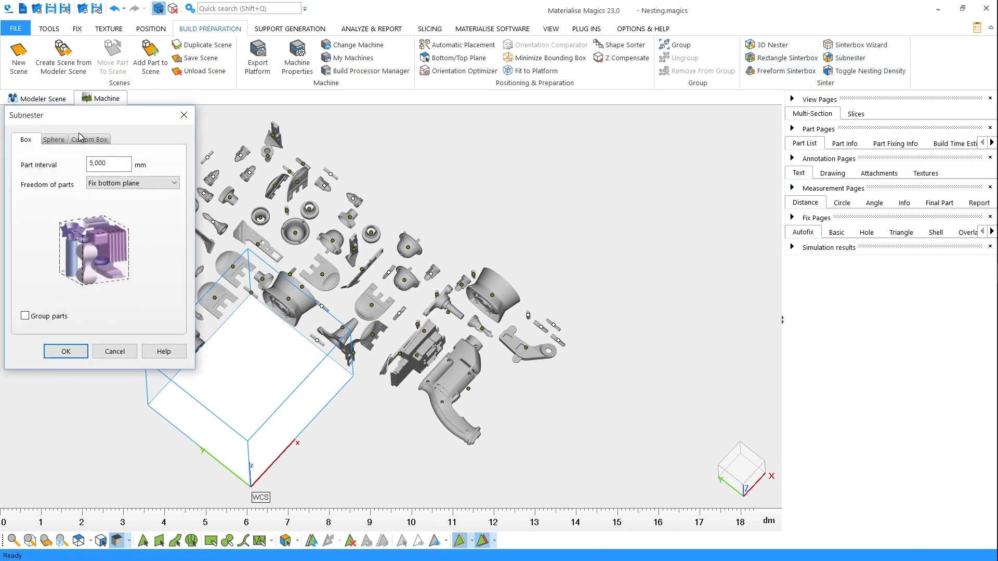
{"action": "left_click_drag", "start_coordinate": [83, 121], "coordinate": [676, 119]}
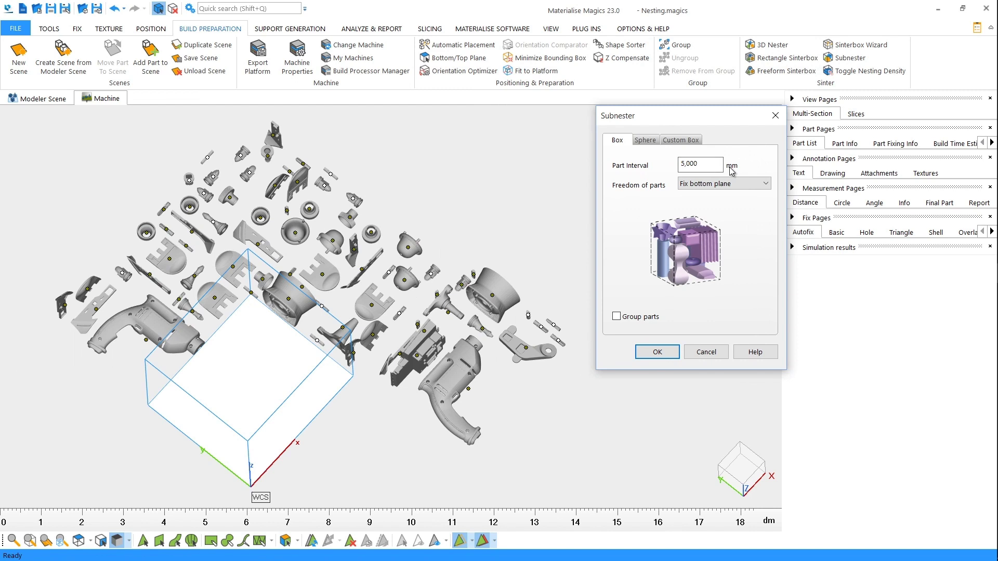
{"action": "left_click", "coordinate": [741, 186]}
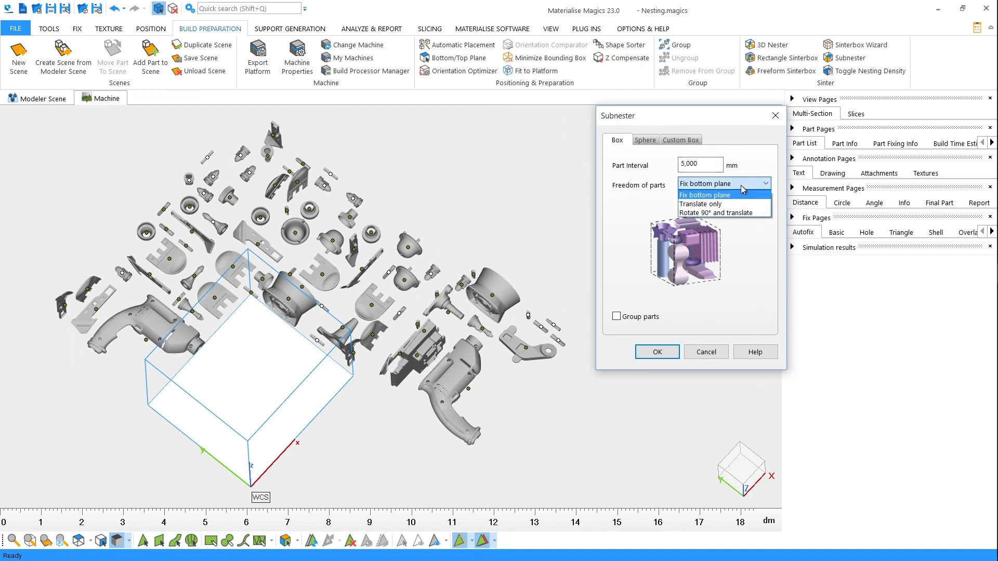
{"action": "left_click", "coordinate": [742, 194]}
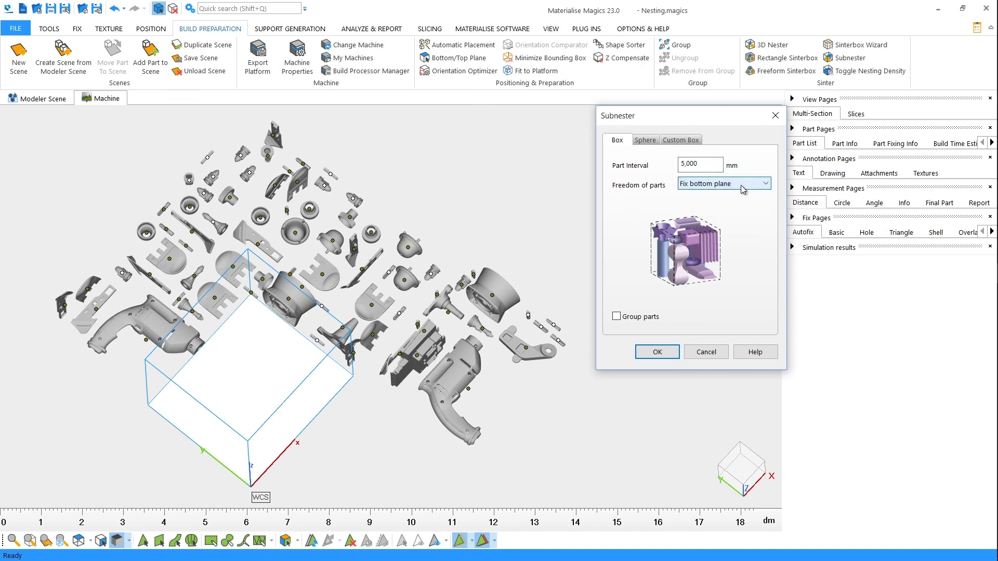
{"action": "left_click", "coordinate": [657, 351]}
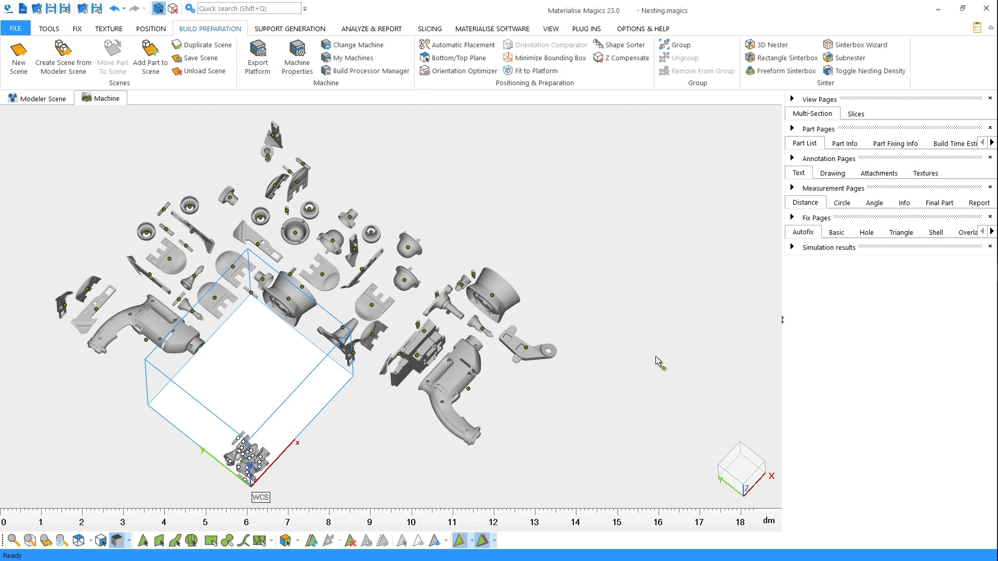
{"action": "scroll", "coordinate": [258, 468], "scroll_direction": "up", "scroll_amount": 2}
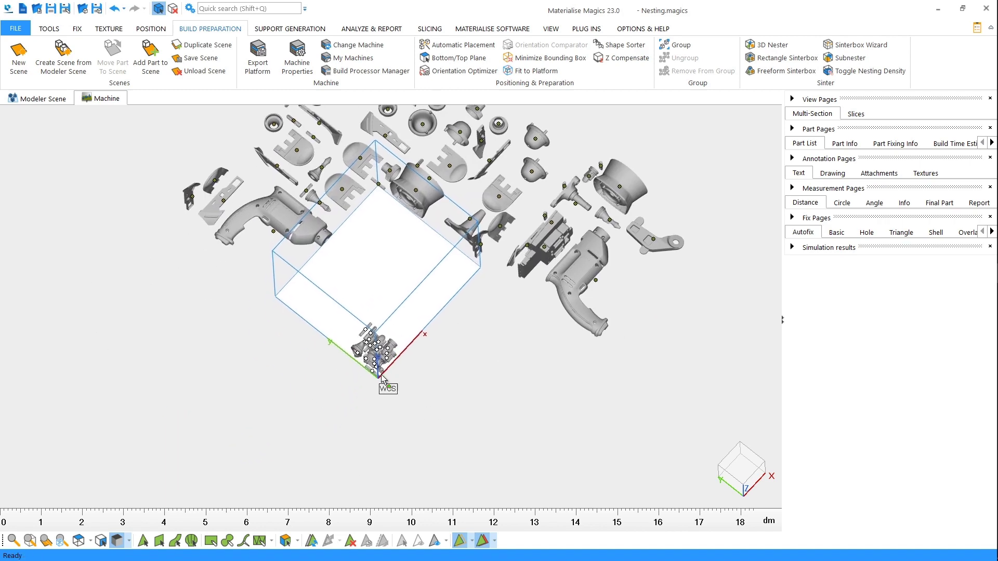
{"action": "scroll", "coordinate": [376, 373], "scroll_direction": "up", "scroll_amount": 3}
{"action": "scroll", "coordinate": [376, 372], "scroll_direction": "up", "scroll_amount": 3}
{"action": "mouse_move", "coordinate": [376, 373]}
{"action": "right_mouse_down"}
{"action": "mouse_move", "coordinate": [559, 193]}
{"action": "mouse_move", "coordinate": [477, 217]}
{"action": "right_mouse_up"}
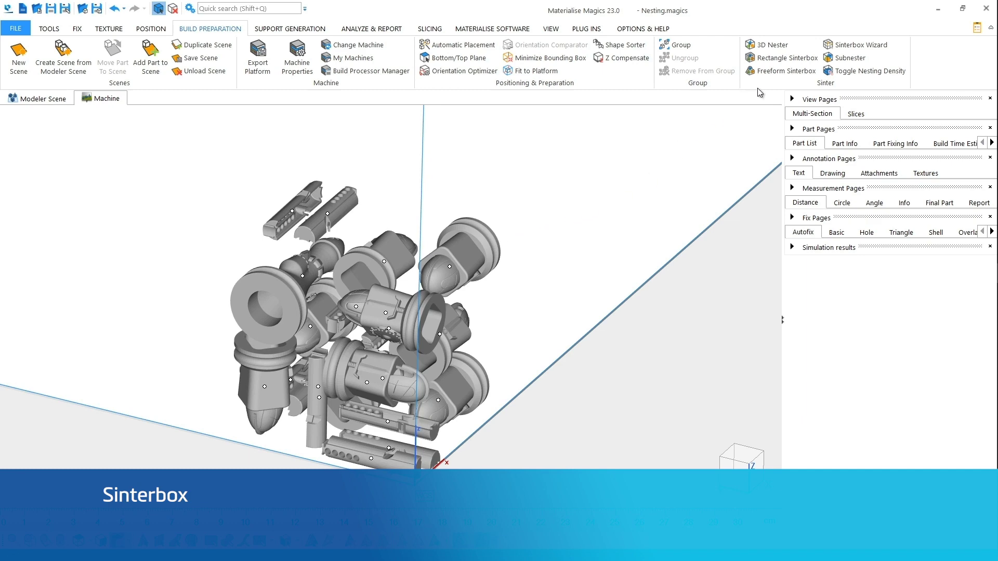
Start the Sinterbox Wizard and choose the box-based sinterbox type
{"action": "left_click", "coordinate": [852, 47]}
{"action": "left_click_drag", "start_coordinate": [188, 126], "coordinate": [696, 110]}
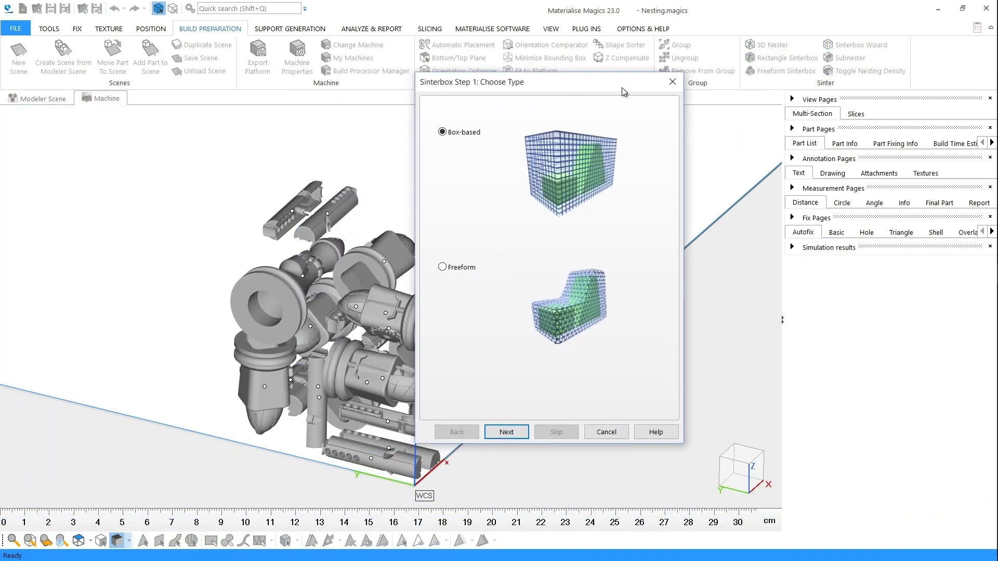
{"action": "left_click", "coordinate": [554, 284]}
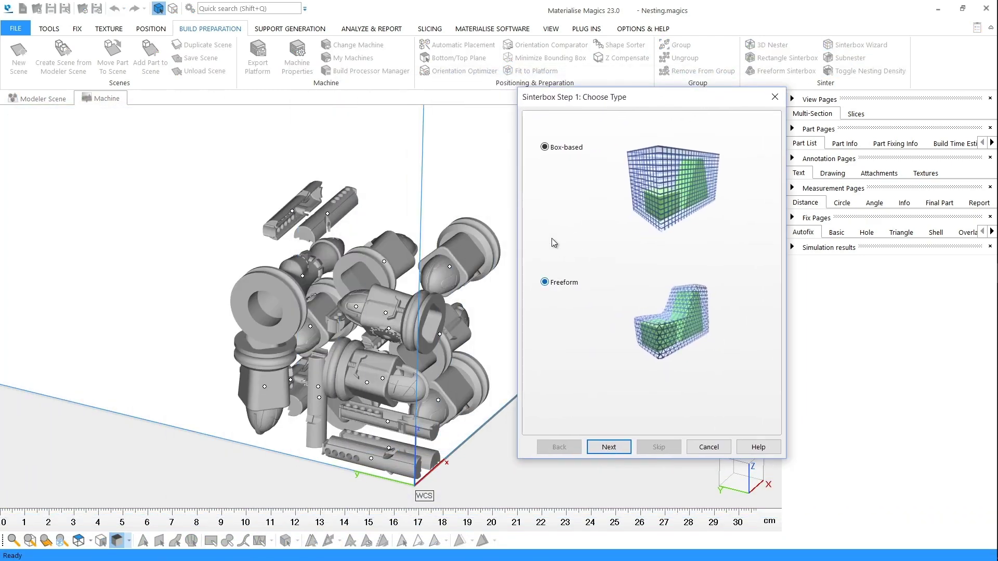
{"action": "left_click", "coordinate": [567, 153]}
Accept creation (margin 5, thickness 1) and perforation (size 5, interval 2) settings, reaching Labeling
{"action": "left_click", "coordinate": [625, 447]}
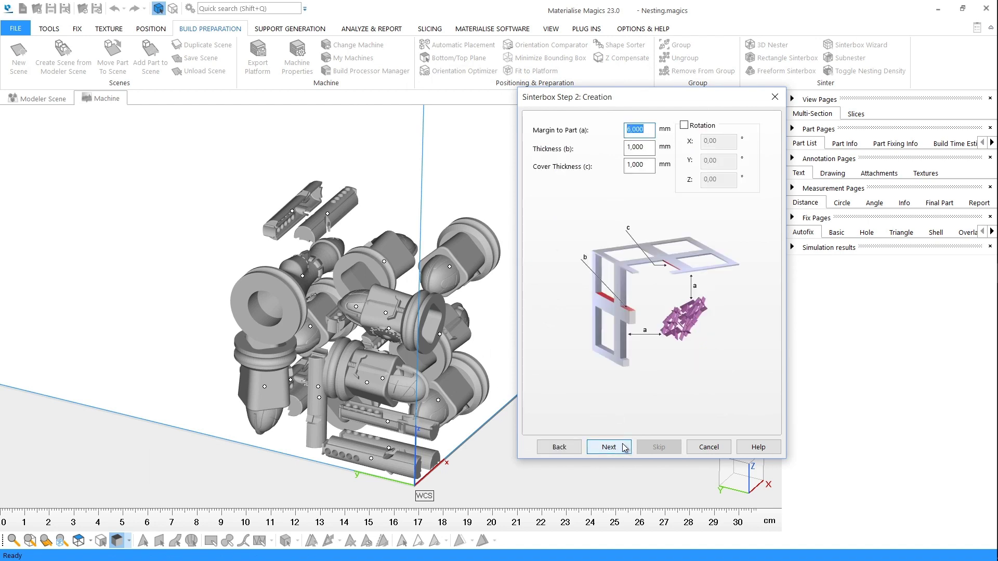
{"action": "left_click", "coordinate": [624, 448]}
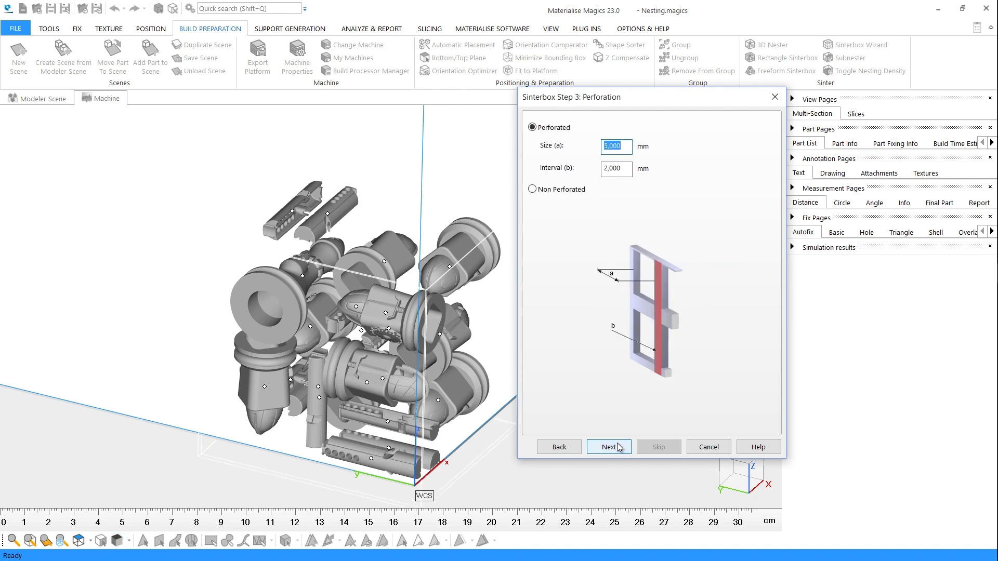
{"action": "left_click", "coordinate": [617, 448]}
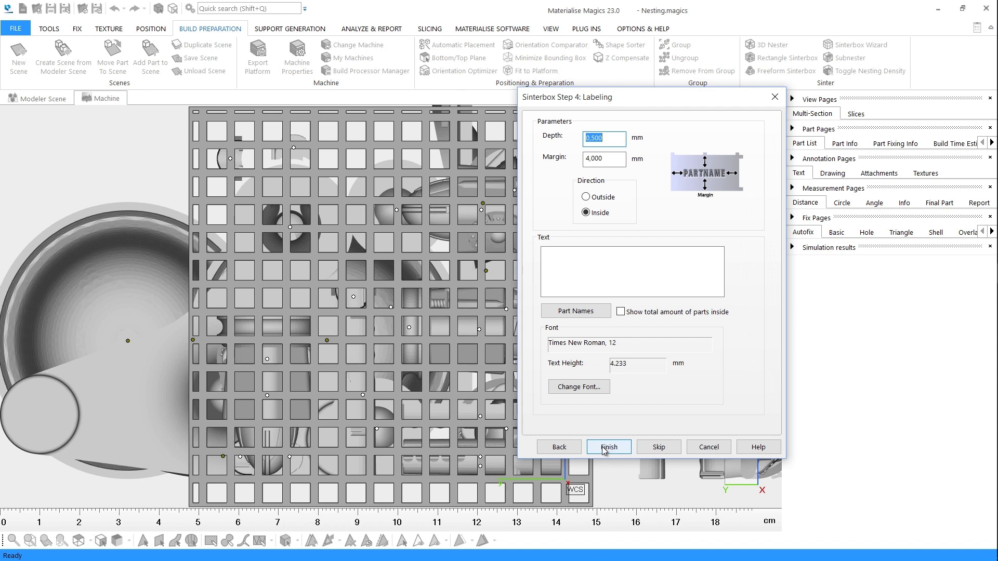
Label the sinterbox 'Customer ABC' and finish creating it around the cluster
{"action": "left_click", "coordinate": [619, 254]}
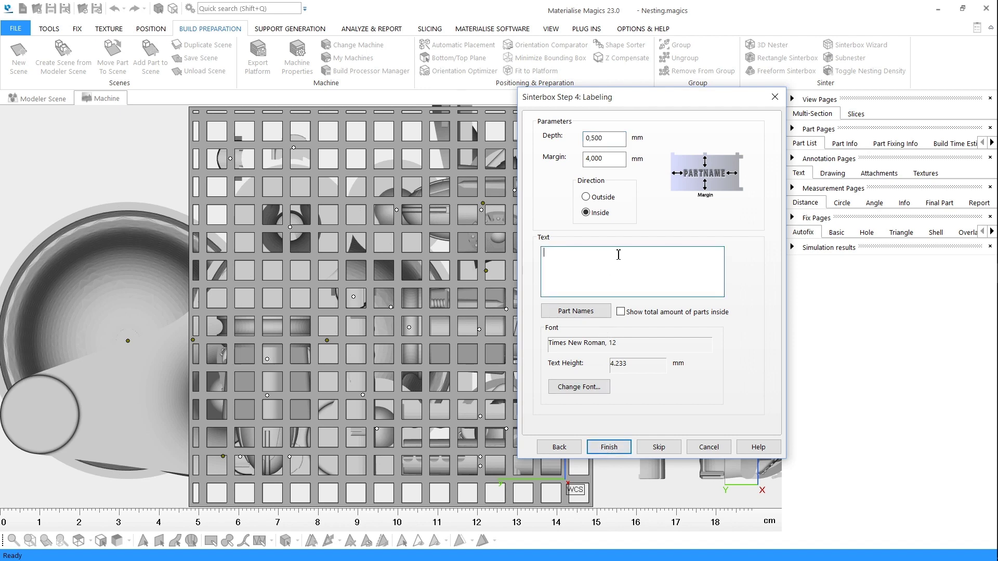
{"action": "type", "text": "Customer A"}
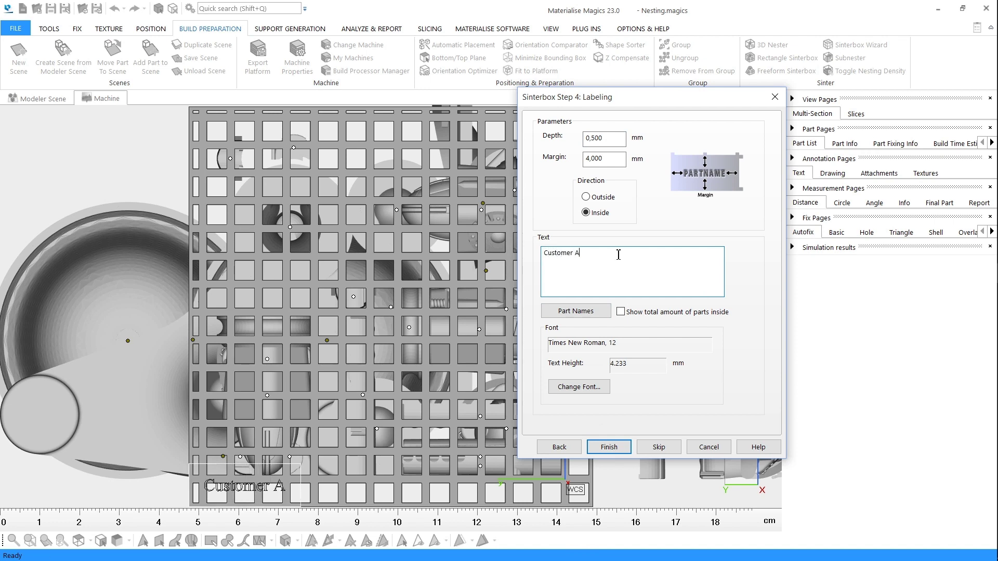
{"action": "type", "text": "BC"}
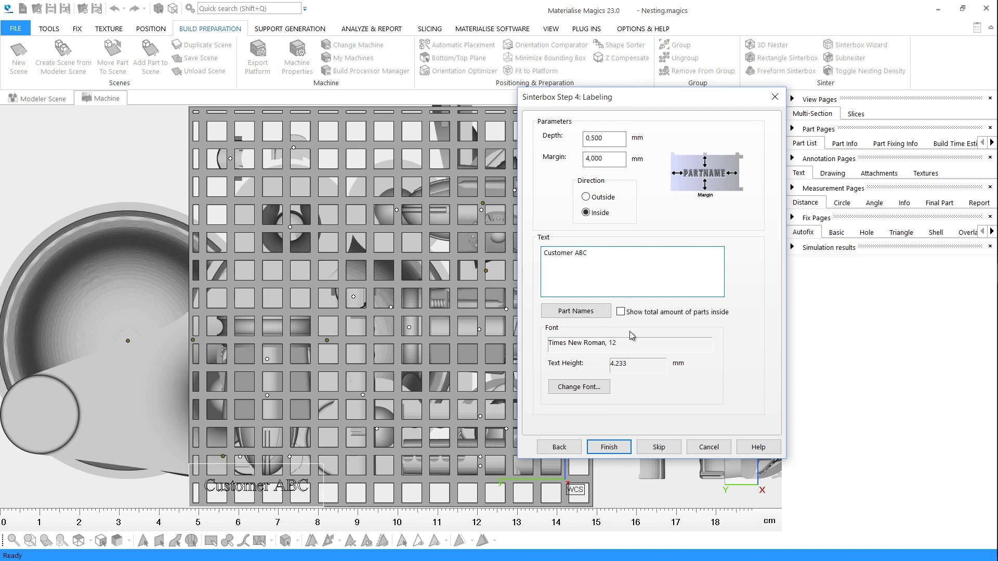
{"action": "left_click", "coordinate": [622, 453]}
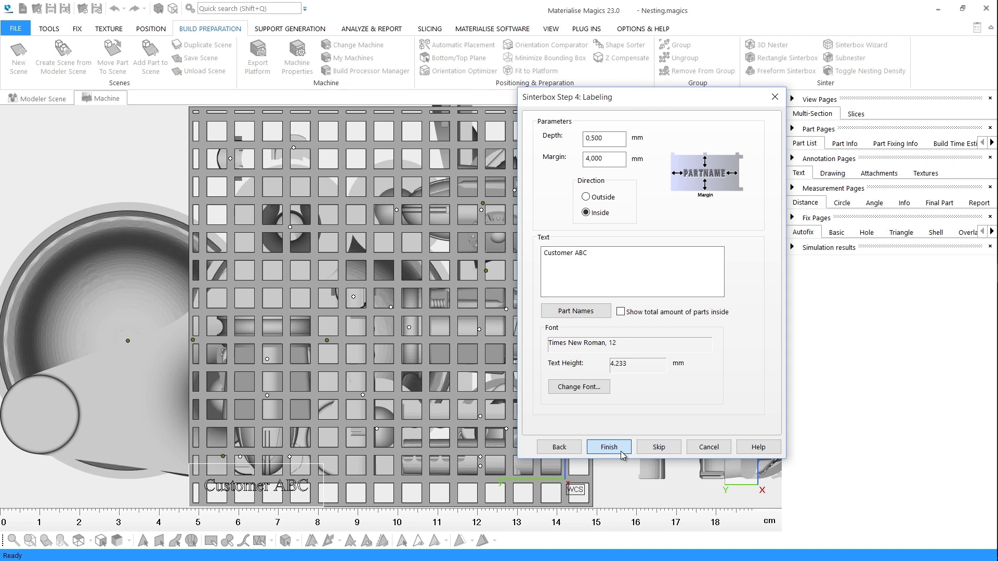
{"action": "left_click", "coordinate": [608, 447]}
{"action": "scroll", "coordinate": [503, 413], "scroll_direction": "down", "scroll_amount": 1}
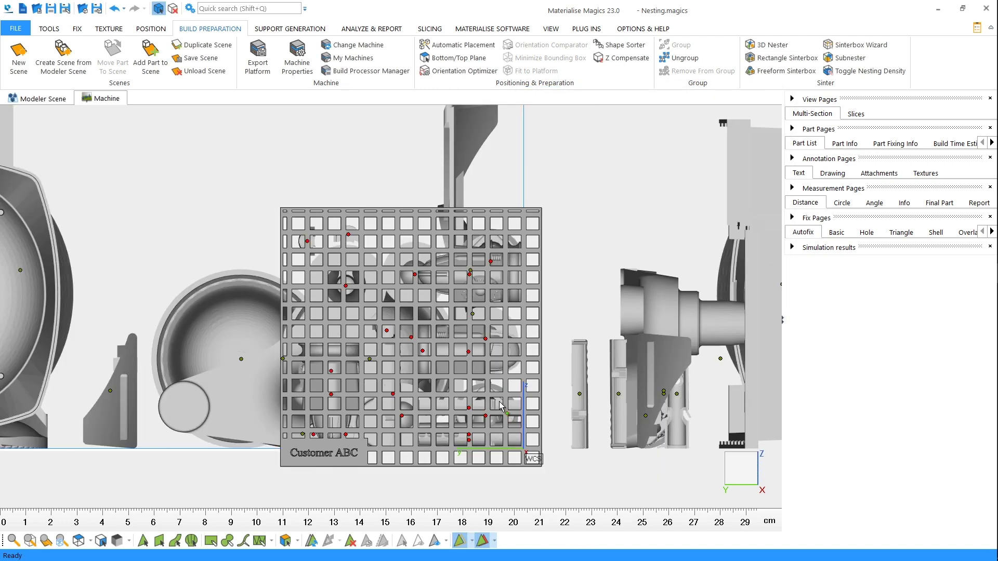
Translate the labelled sinterbox down along Z to -131 mm
{"action": "key", "text": "ctrl+t"}
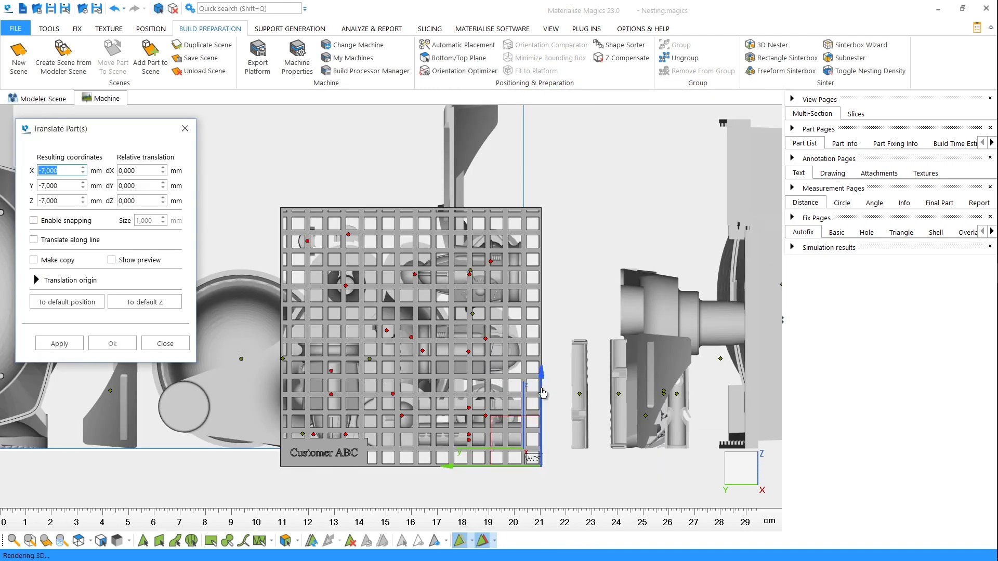
{"action": "left_click_drag", "start_coordinate": [542, 392], "coordinate": [541, 500]}
{"action": "scroll", "coordinate": [541, 253], "scroll_direction": "up", "scroll_amount": 2}
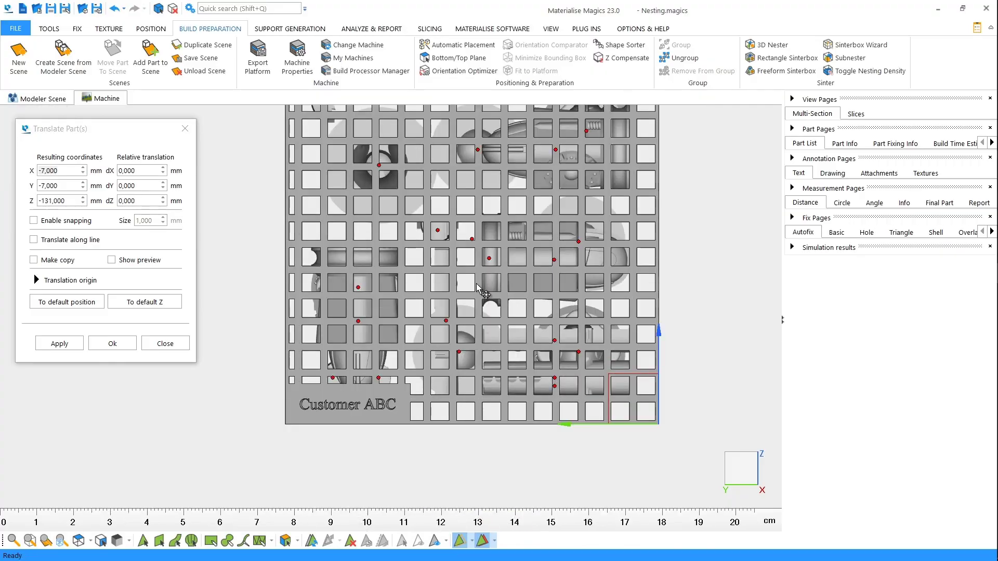